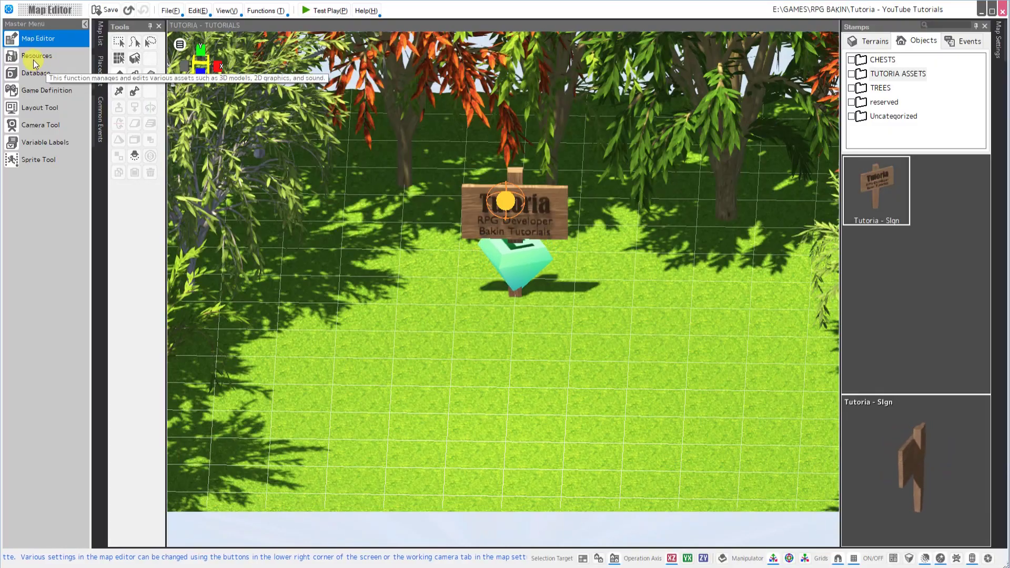
- In the Layout Tool's Title screen, inspect the Background, title text and menu parts, then select the Title layout
{"action": "left_click", "coordinate": [40, 110]}
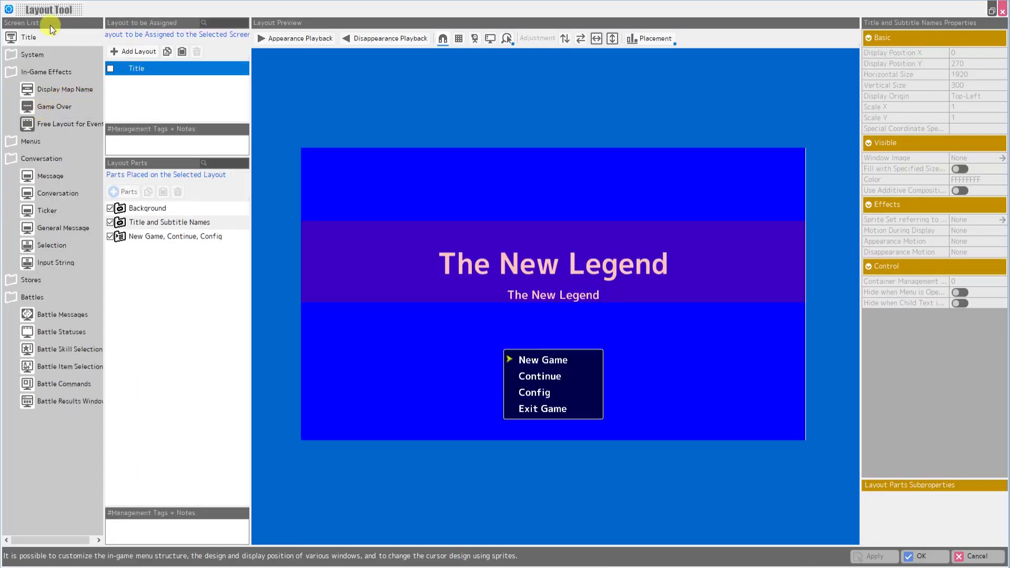
{"action": "left_click", "coordinate": [28, 37]}
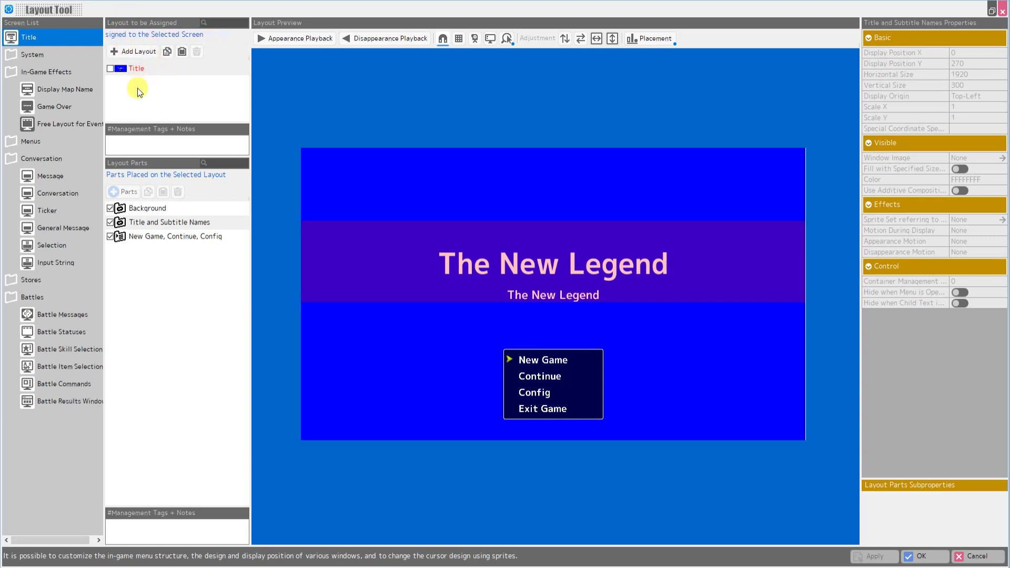
{"action": "left_click", "coordinate": [171, 206]}
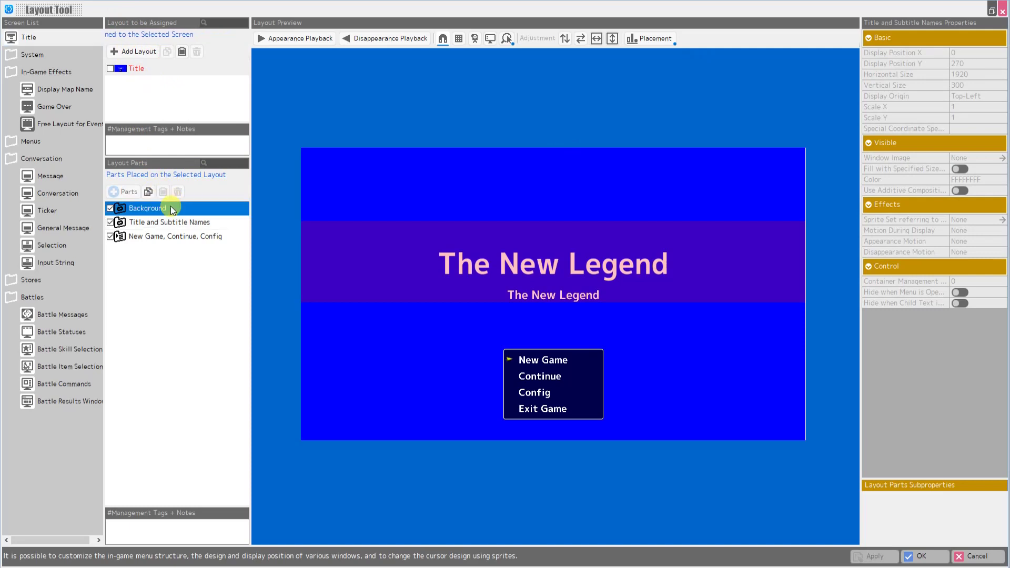
{"action": "left_click", "coordinate": [174, 224]}
{"action": "left_click", "coordinate": [179, 234]}
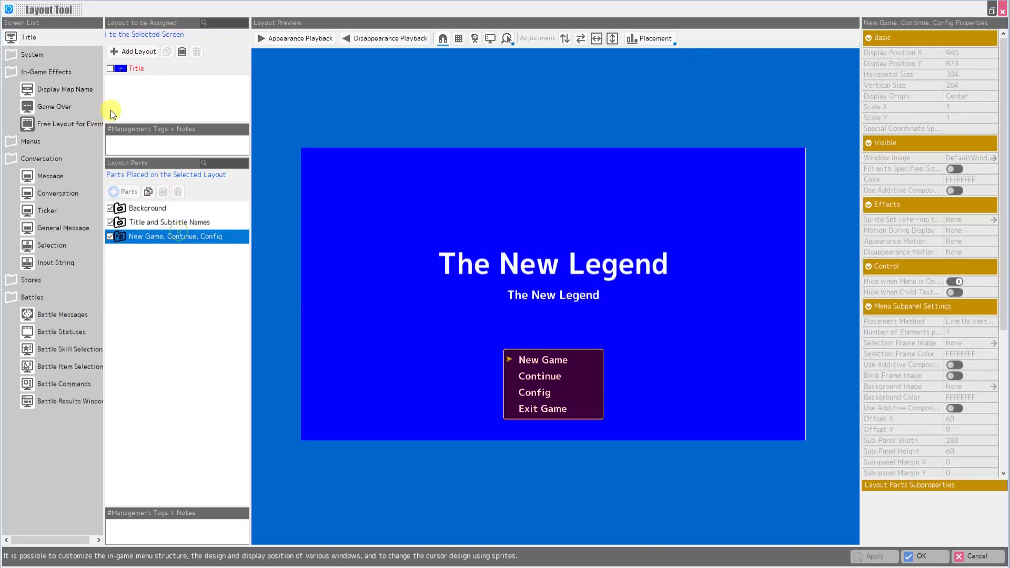
{"action": "left_click", "coordinate": [139, 70]}
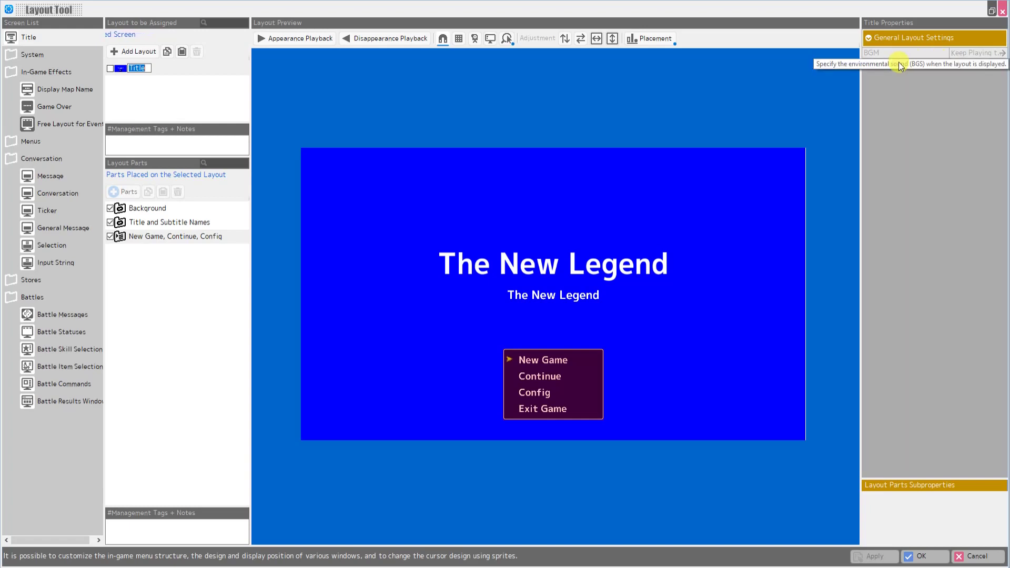
{"action": "left_click", "coordinate": [848, 73]}
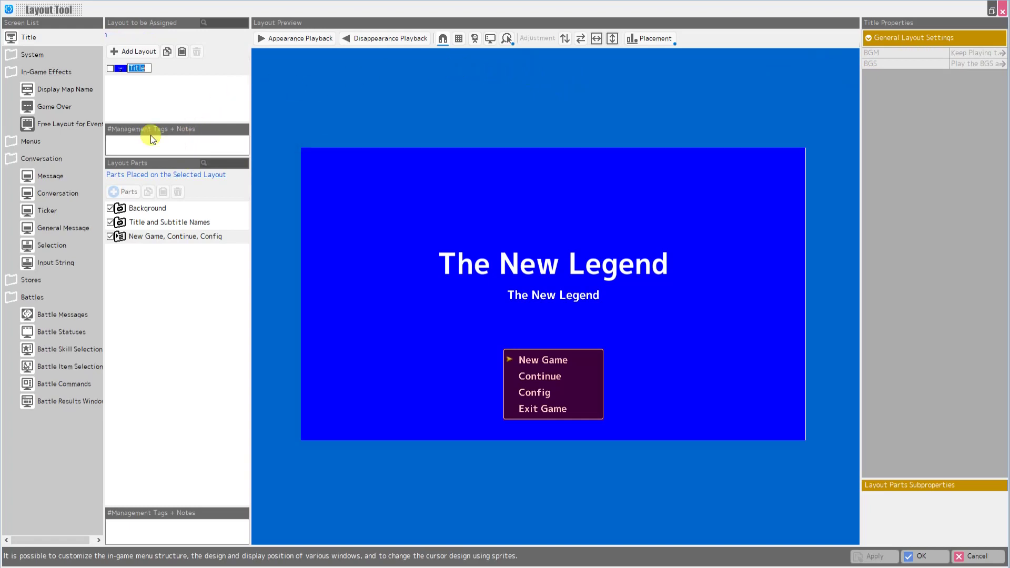
- Duplicate the Title layout and rename the original to 'Title (Default)'
{"action": "left_click", "coordinate": [119, 69]}
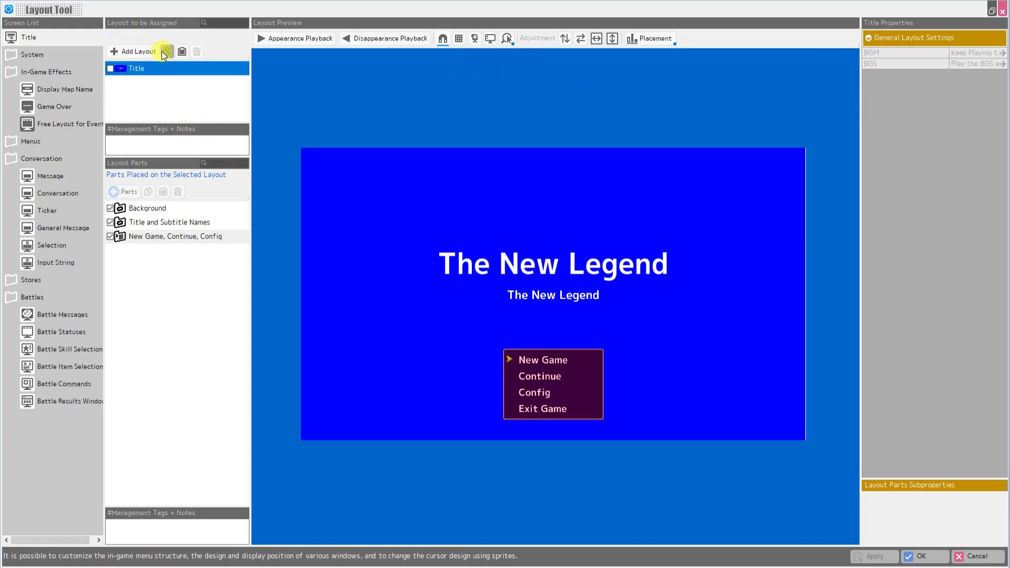
{"action": "left_click", "coordinate": [181, 56]}
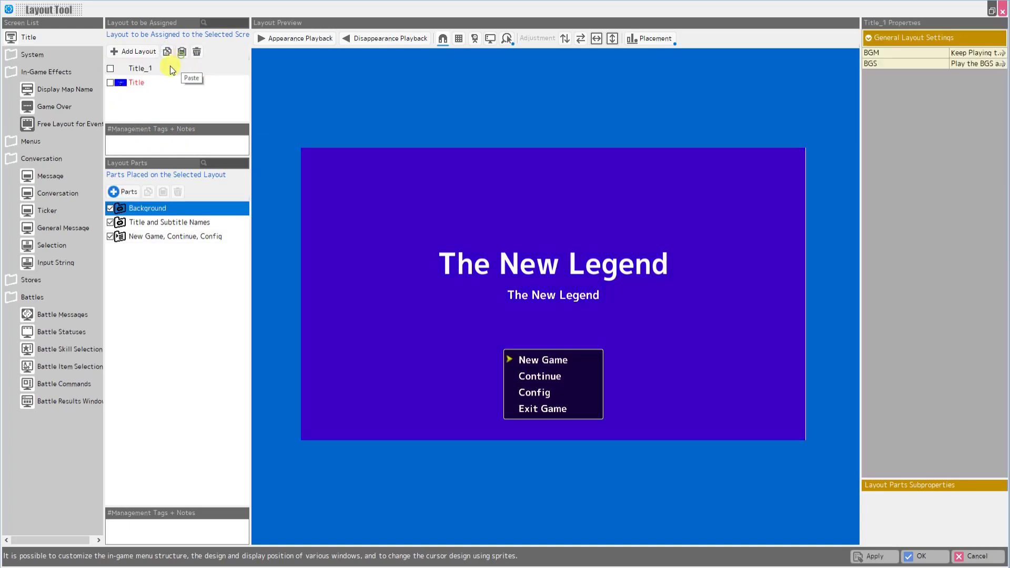
{"action": "left_click", "coordinate": [135, 82]}
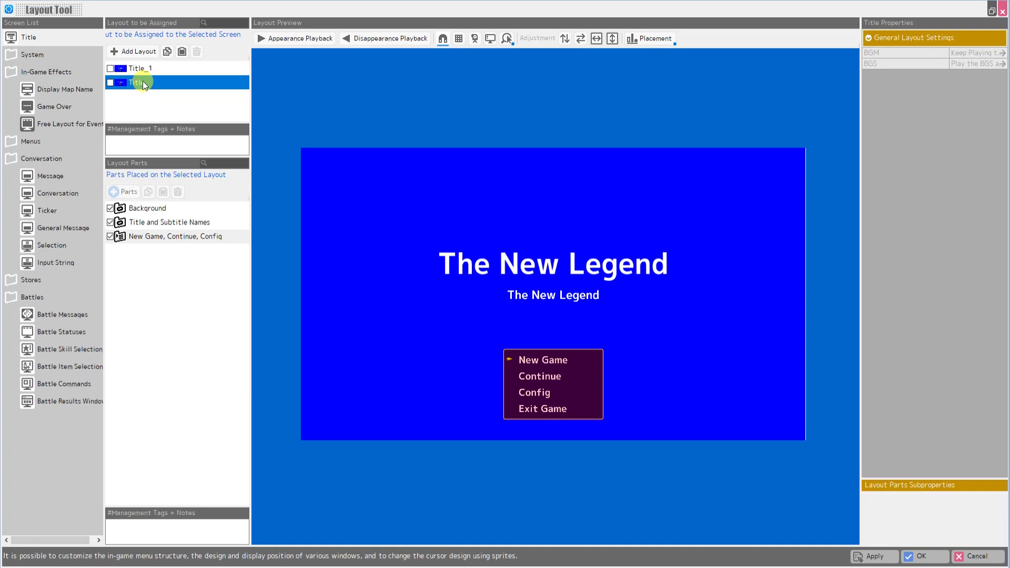
{"action": "left_click", "coordinate": [143, 81]}
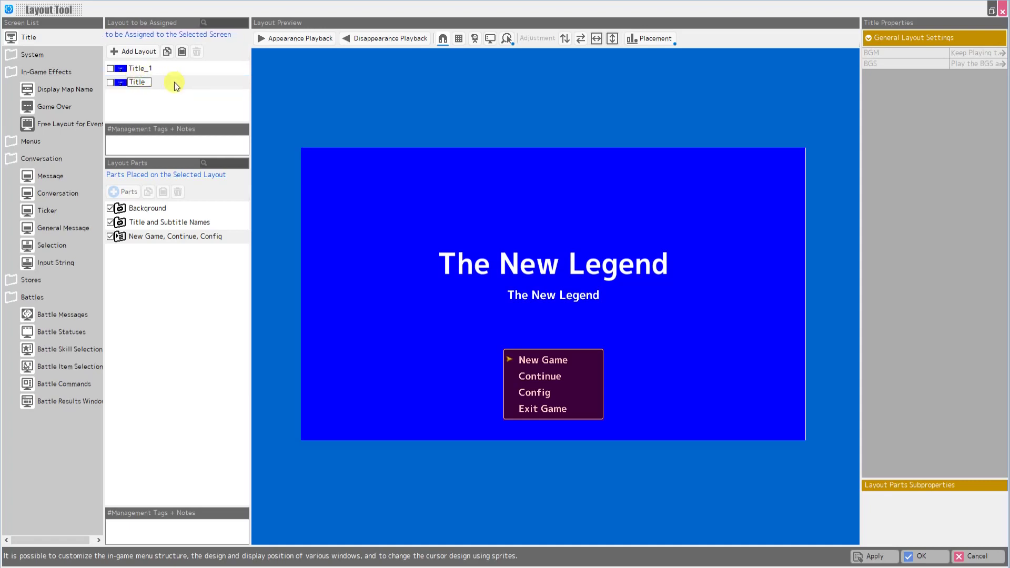
{"action": "type", "text": "Title ("}
{"action": "type", "text": "Default)"}
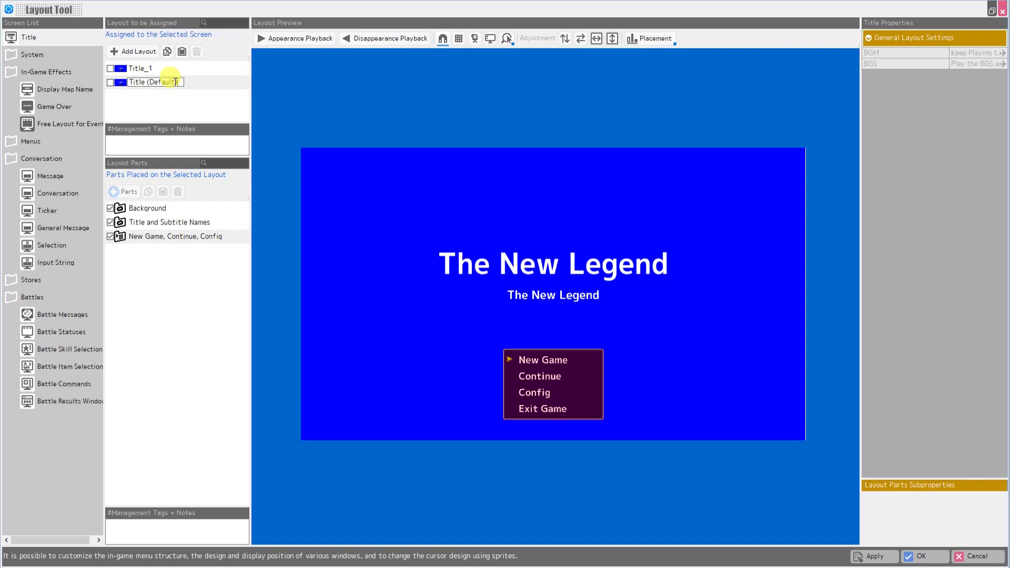
{"action": "key", "text": "Return"}
- Rename the Title_1 copy to 'Title'
{"action": "left_click", "coordinate": [146, 72]}
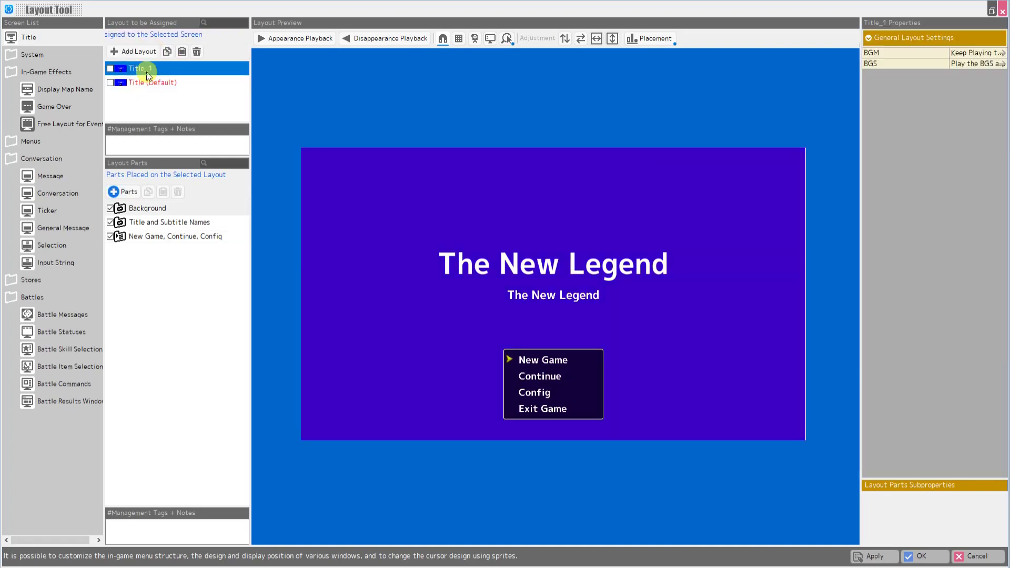
{"action": "left_click", "coordinate": [145, 72]}
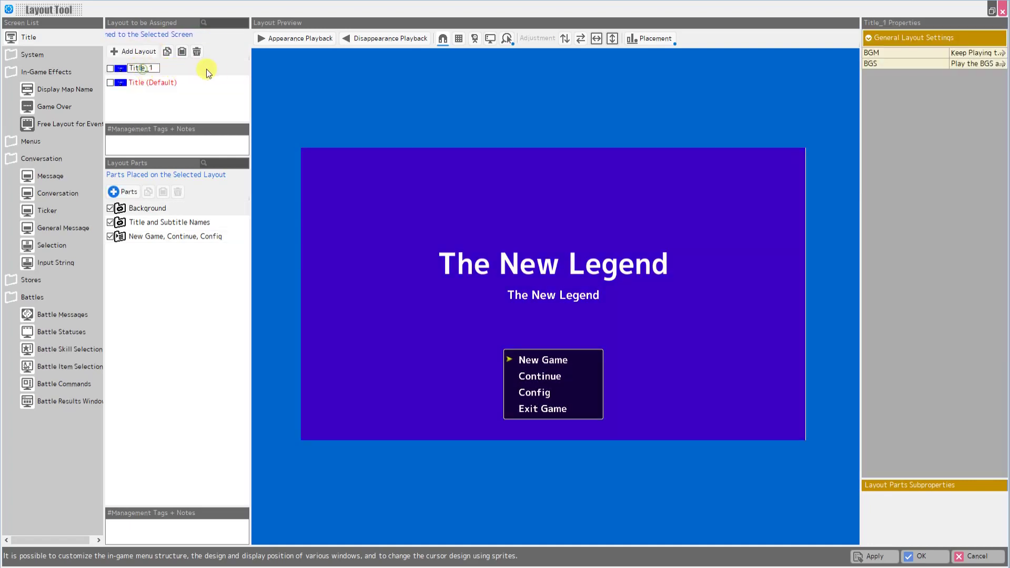
{"action": "key", "text": "Delete"}
{"action": "key", "text": "Delete"}
{"action": "key", "text": "Return"}
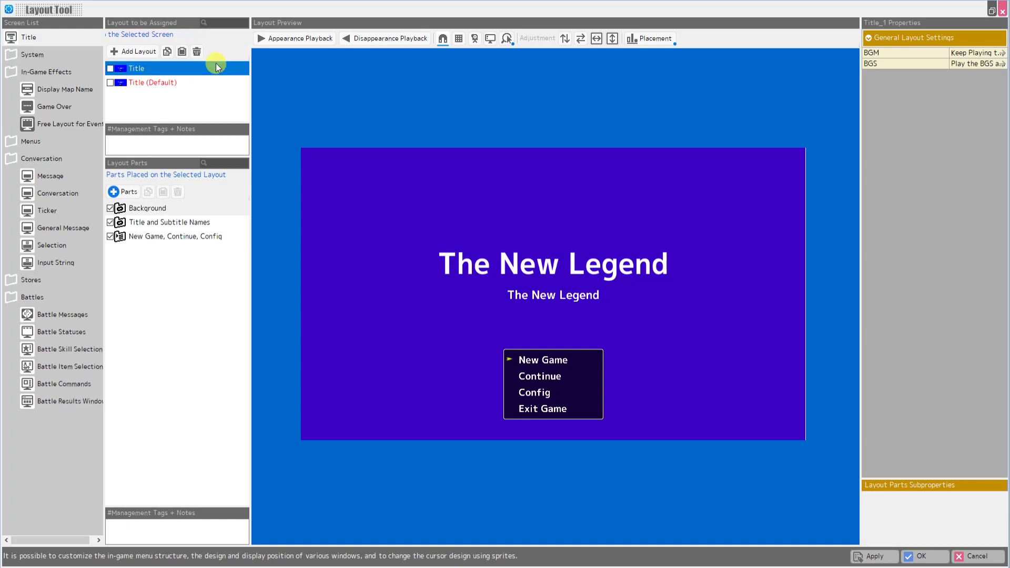
- Tick the new Title layout as the title screen's layout and select its BGM field
{"action": "left_click", "coordinate": [110, 70]}
{"action": "left_click", "coordinate": [994, 52]}
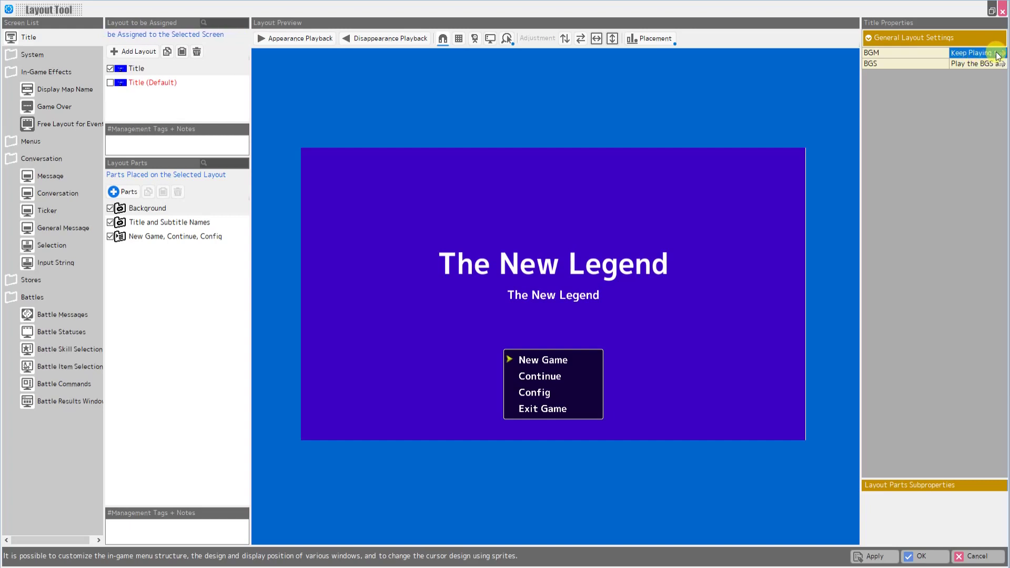
- Choose 'Regrets - Companion Wulf' in the Asset Picker as the Title layout's BGM
{"action": "left_click", "coordinate": [1001, 53]}
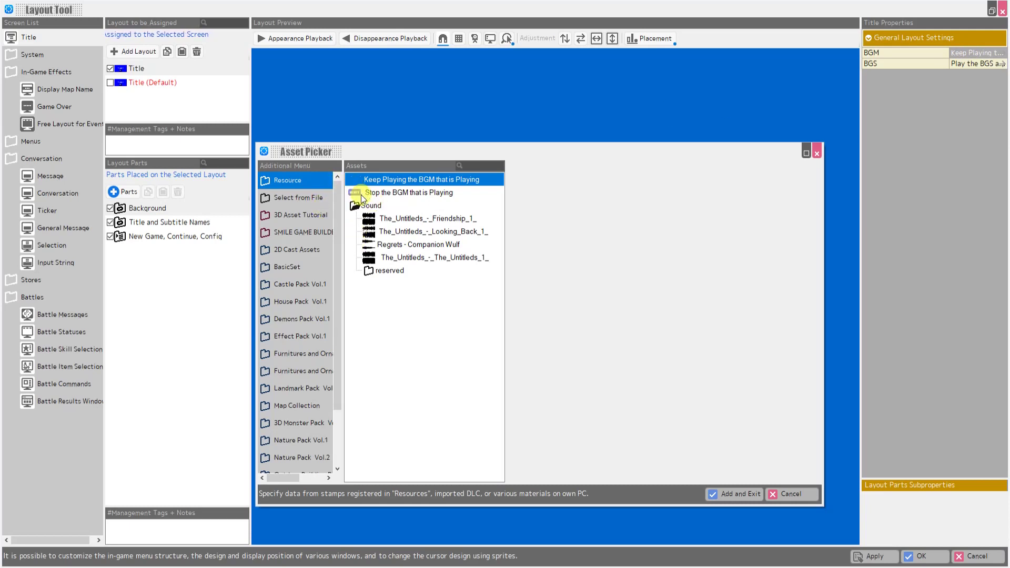
{"action": "left_click", "coordinate": [391, 249]}
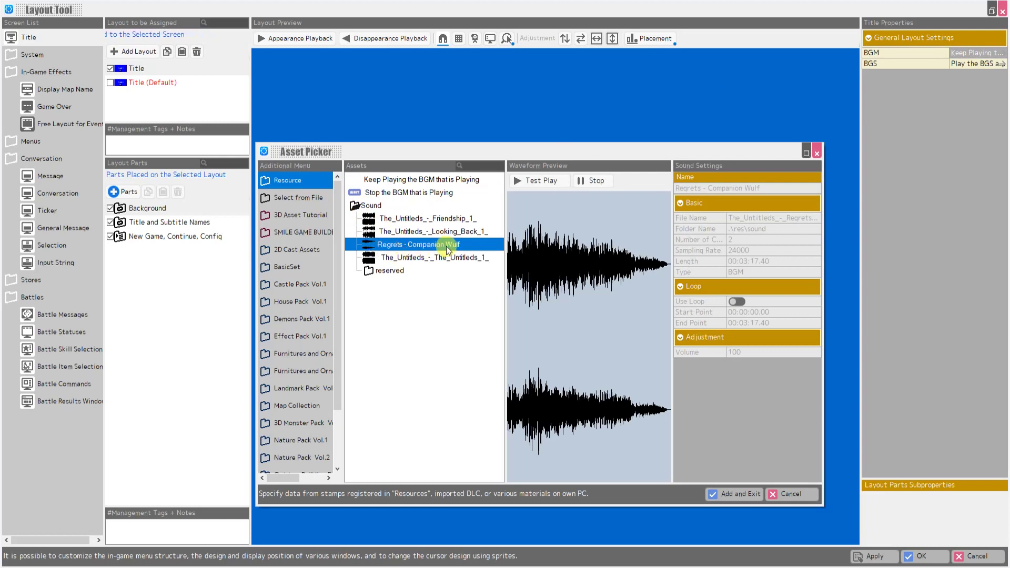
{"action": "left_click", "coordinate": [730, 492]}
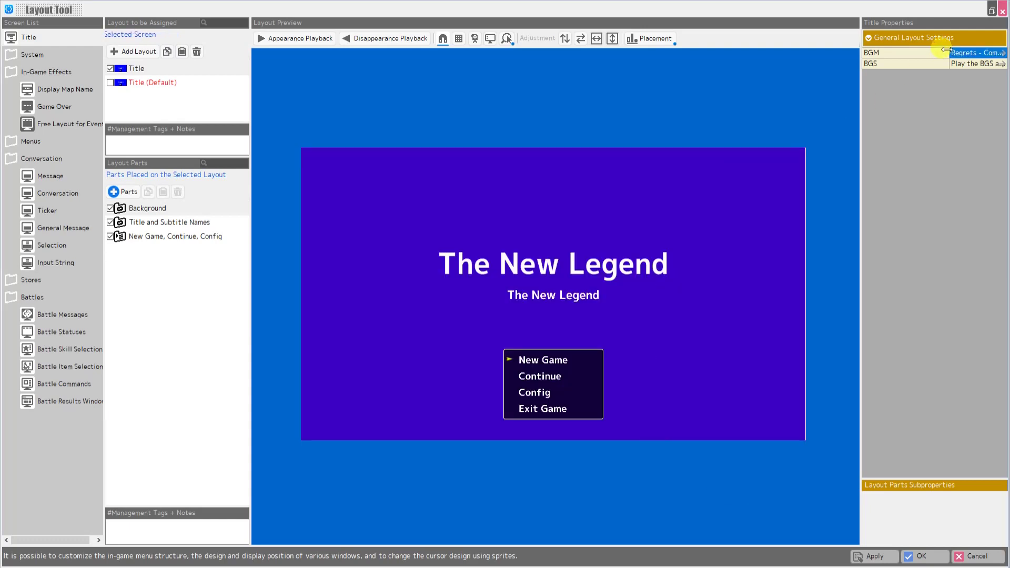
{"action": "left_click", "coordinate": [980, 64]}
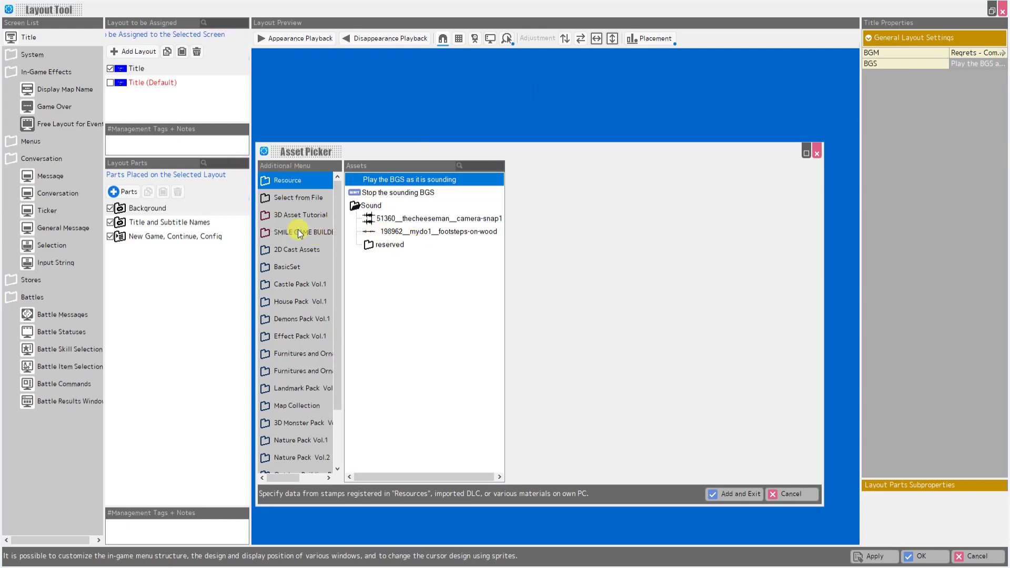
{"action": "left_click", "coordinate": [295, 199]}
{"action": "scroll", "coordinate": [423, 315], "scroll_direction": "down", "scroll_amount": 2}
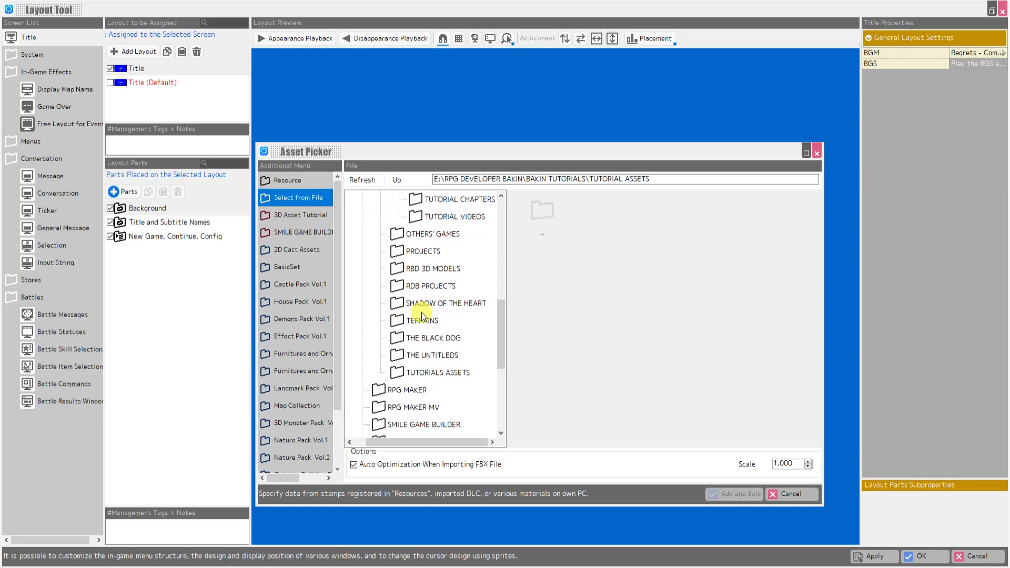
{"action": "scroll", "coordinate": [422, 312], "scroll_direction": "down", "scroll_amount": 1}
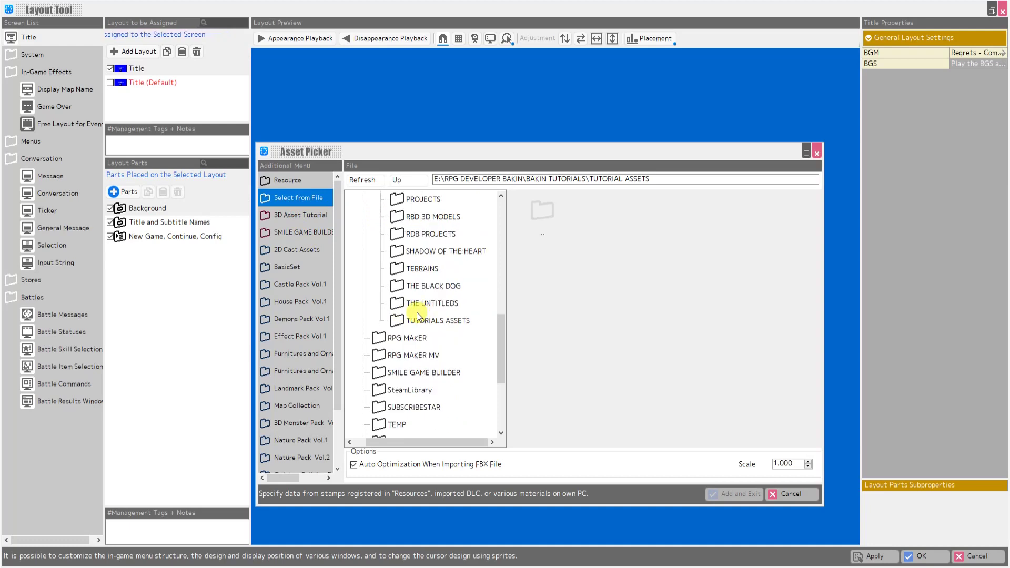
{"action": "left_click", "coordinate": [386, 376]}
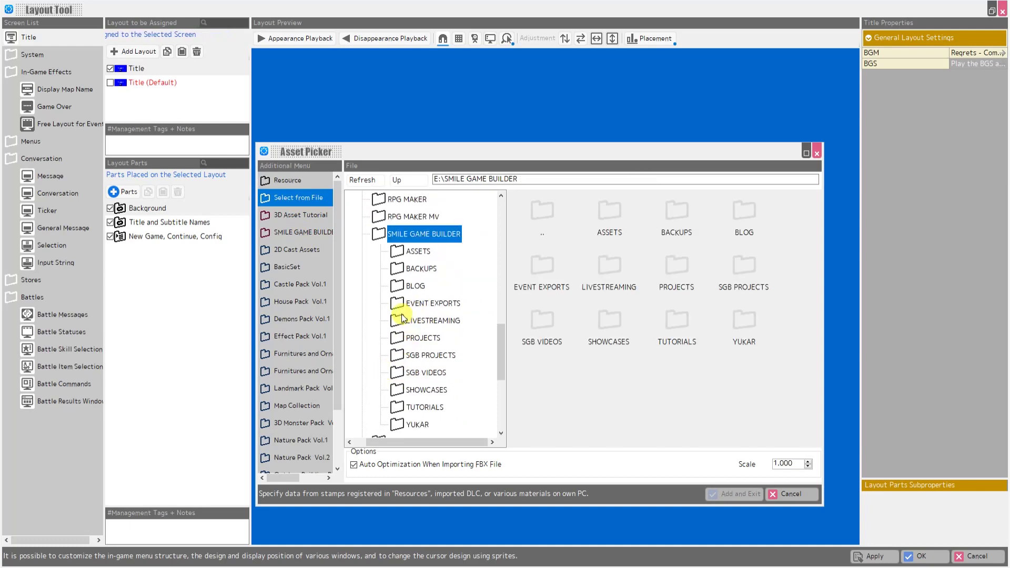
{"action": "left_click", "coordinate": [394, 355]}
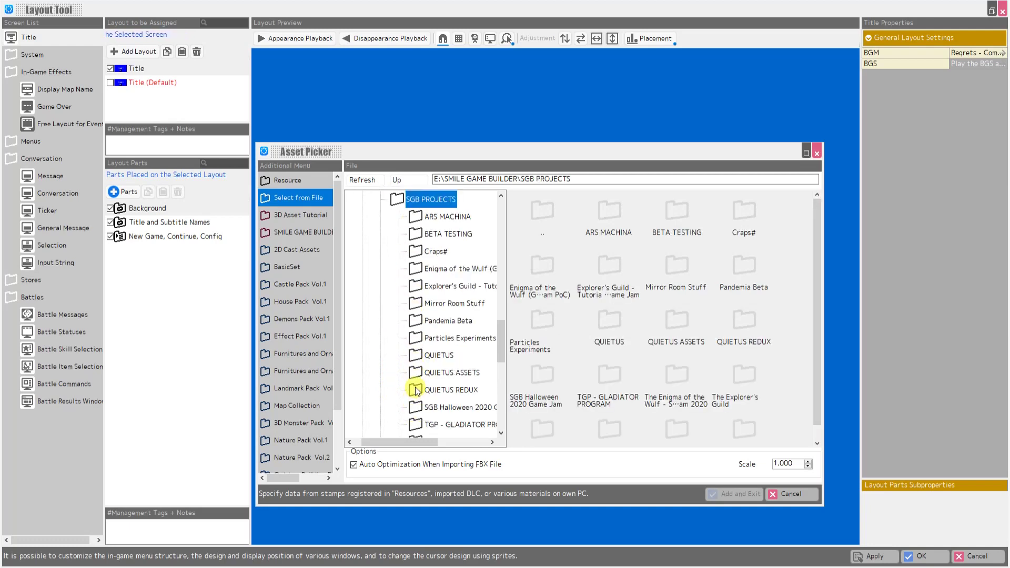
{"action": "scroll", "coordinate": [415, 387], "scroll_direction": "down", "scroll_amount": 1}
{"action": "scroll", "coordinate": [416, 387], "scroll_direction": "down", "scroll_amount": 1}
{"action": "scroll", "coordinate": [415, 387], "scroll_direction": "down", "scroll_amount": 1}
{"action": "scroll", "coordinate": [416, 387], "scroll_direction": "up", "scroll_amount": 3}
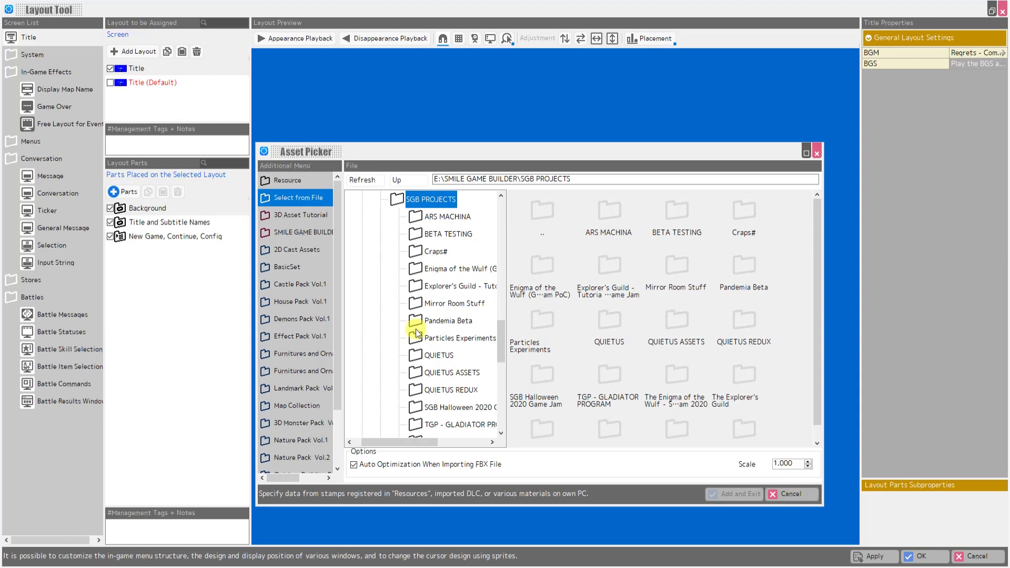
{"action": "scroll", "coordinate": [447, 241], "scroll_direction": "up", "scroll_amount": 3}
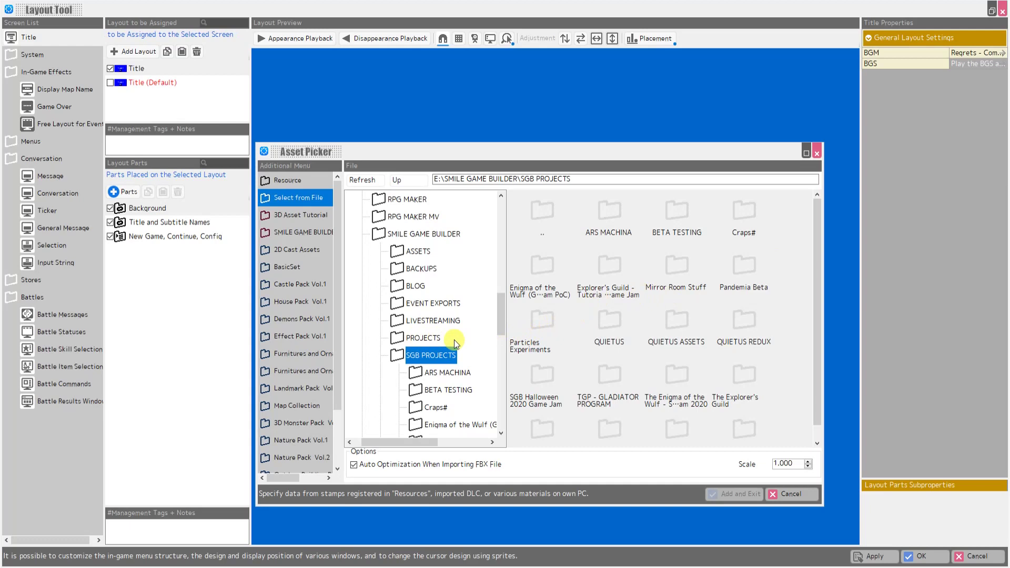
{"action": "scroll", "coordinate": [454, 340], "scroll_direction": "down", "scroll_amount": 1}
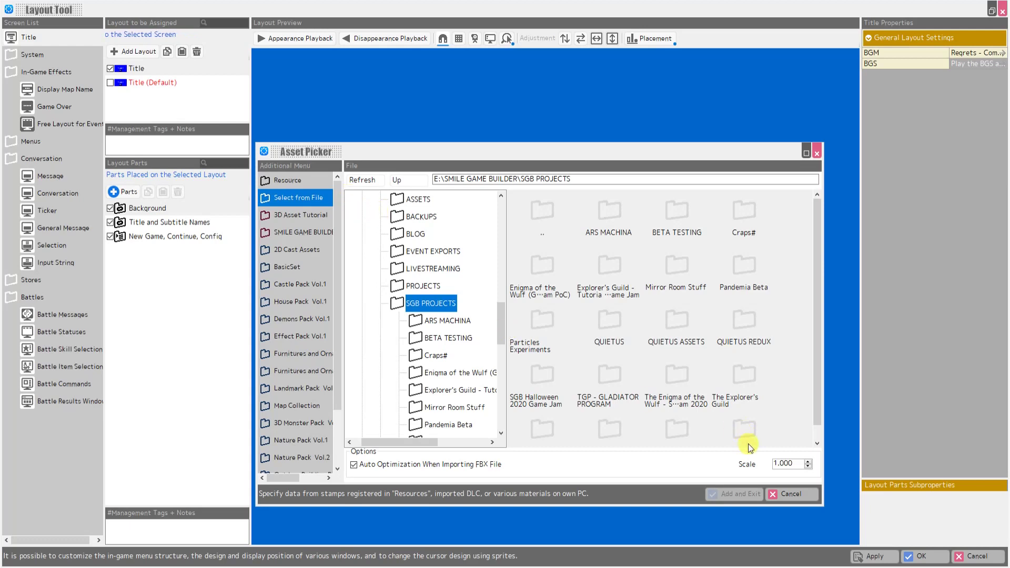
{"action": "left_click", "coordinate": [796, 494]}
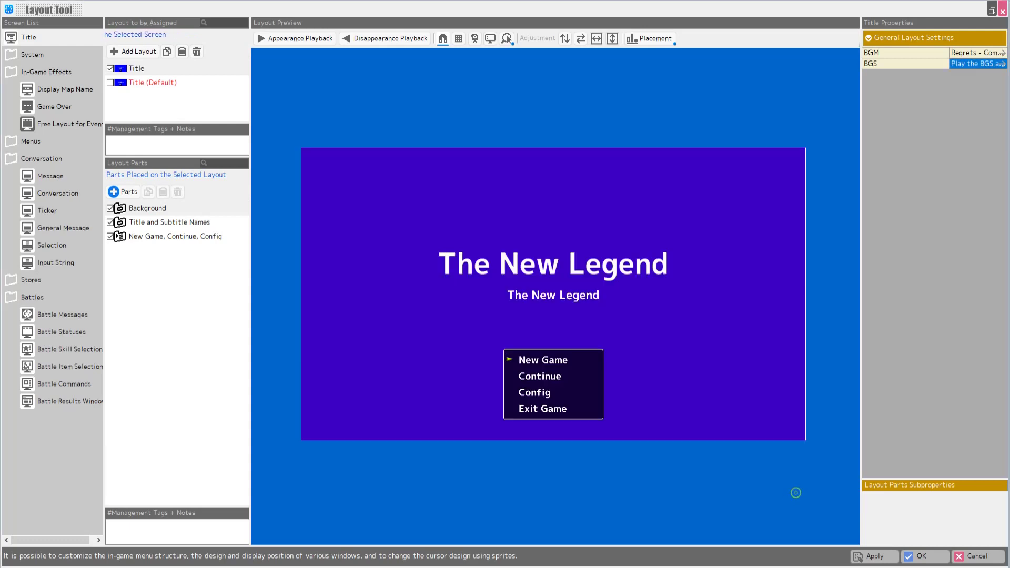
- Apply the layout, test-play from the Map List to view The New Legend title screen, then close it
{"action": "left_click", "coordinate": [920, 556]}
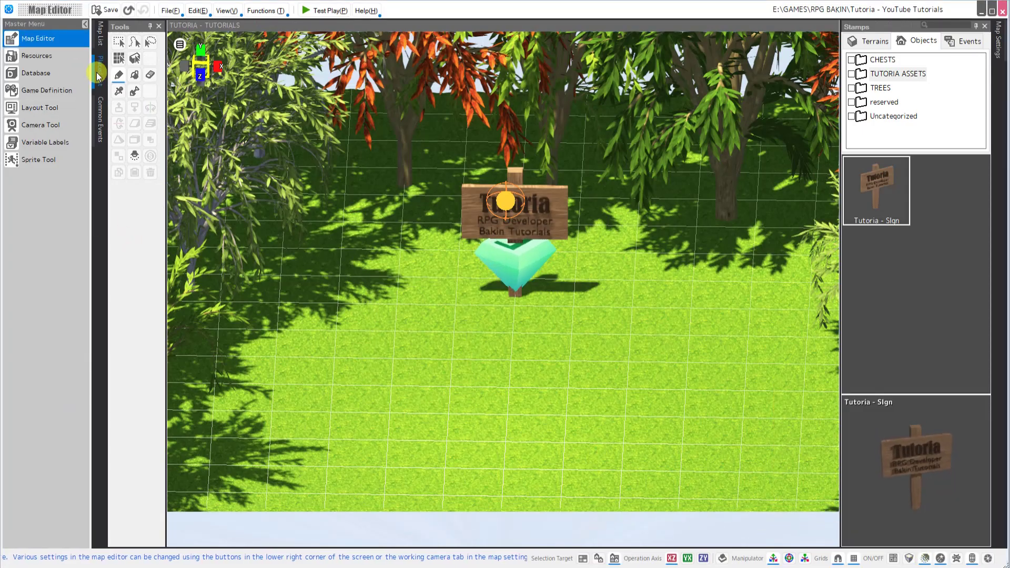
{"action": "left_click", "coordinate": [101, 39]}
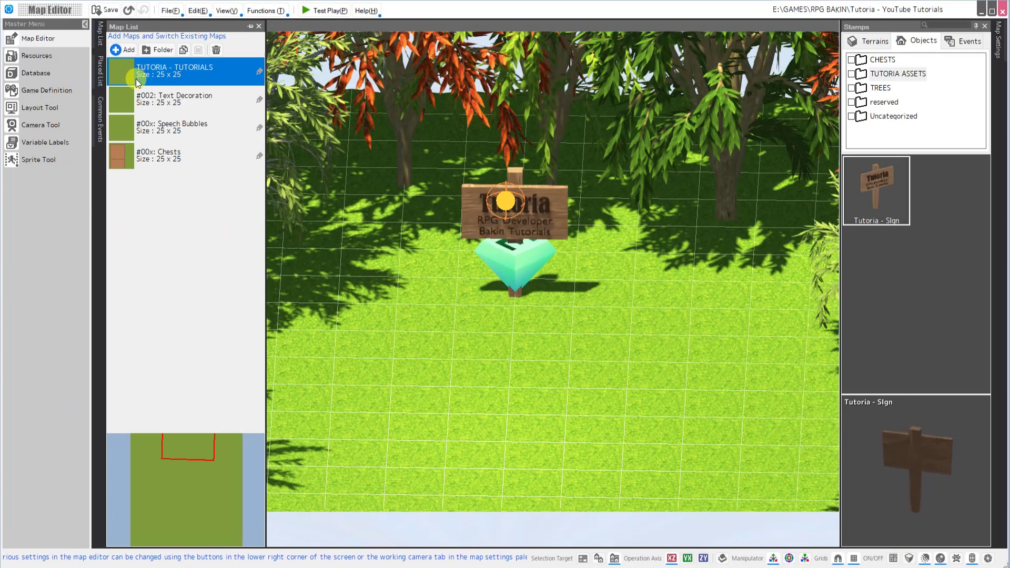
{"action": "left_click", "coordinate": [331, 11]}
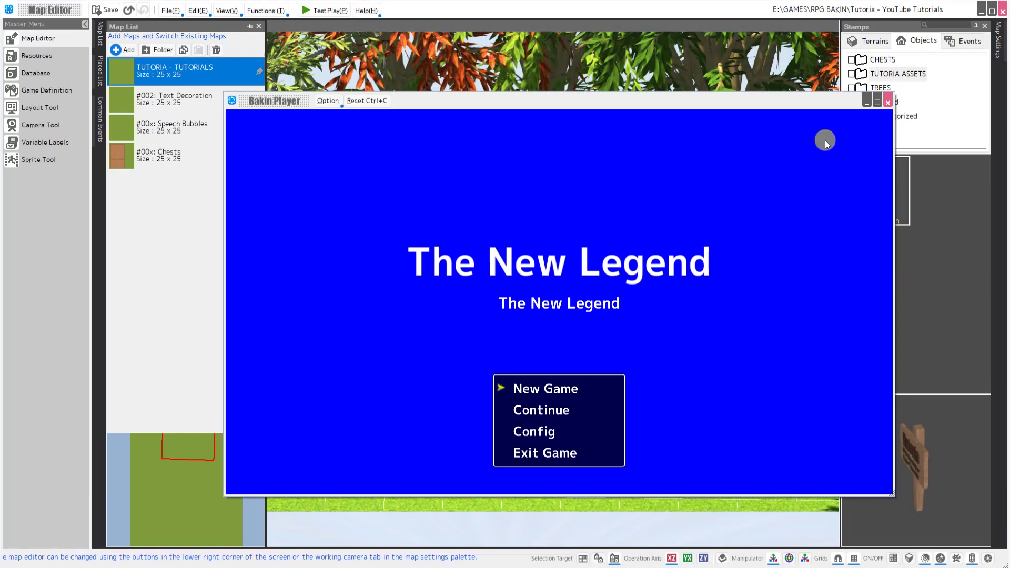
{"action": "left_click", "coordinate": [888, 106]}
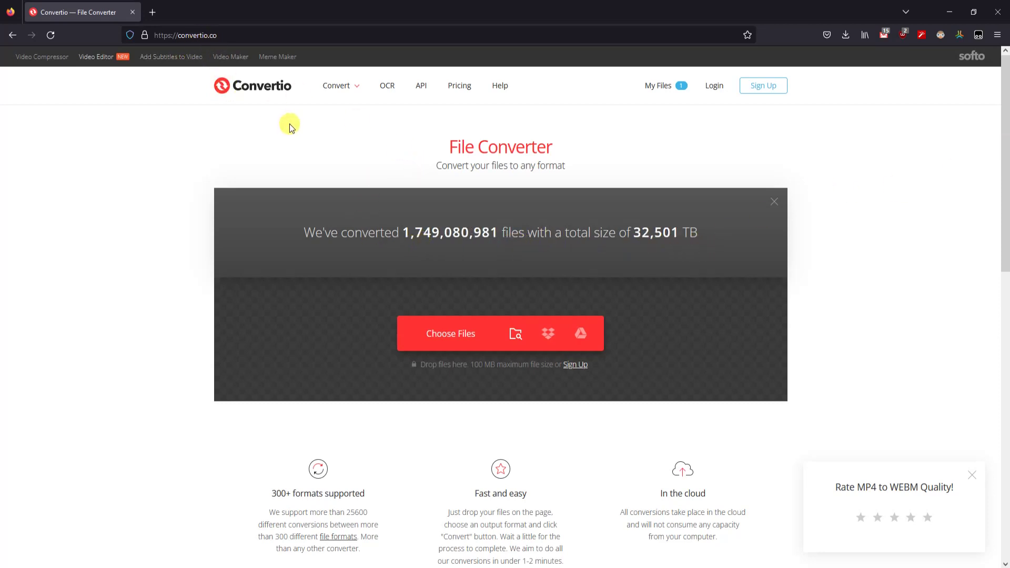
- Upload Starborn.mp4 to Convertio from the computer
{"action": "left_click", "coordinate": [443, 335]}
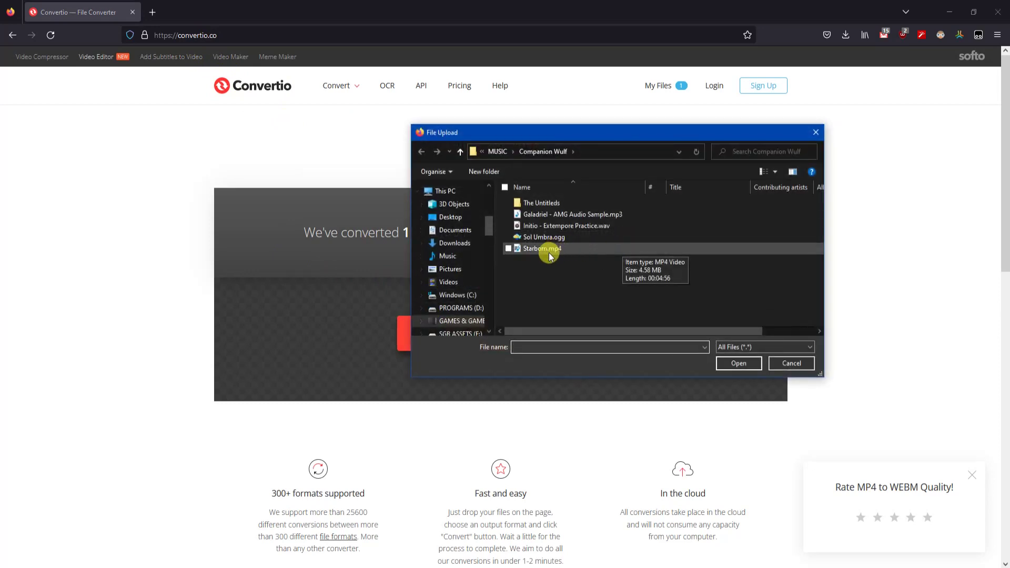
{"action": "left_click", "coordinate": [549, 248]}
{"action": "left_click", "coordinate": [739, 364]}
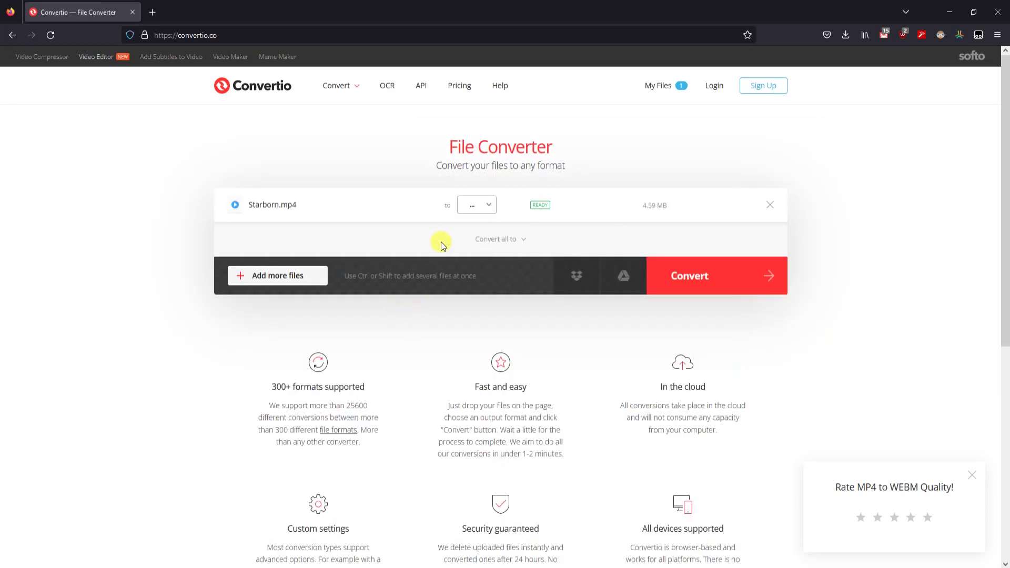
- Set the output format to OGG and start the conversion
{"action": "left_click", "coordinate": [478, 205]}
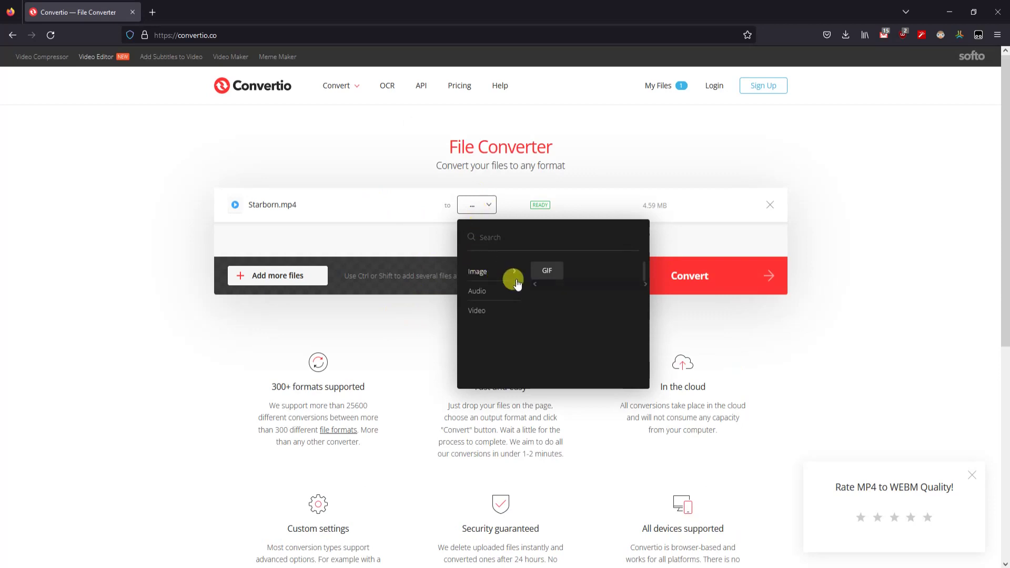
{"action": "left_click", "coordinate": [481, 208]}
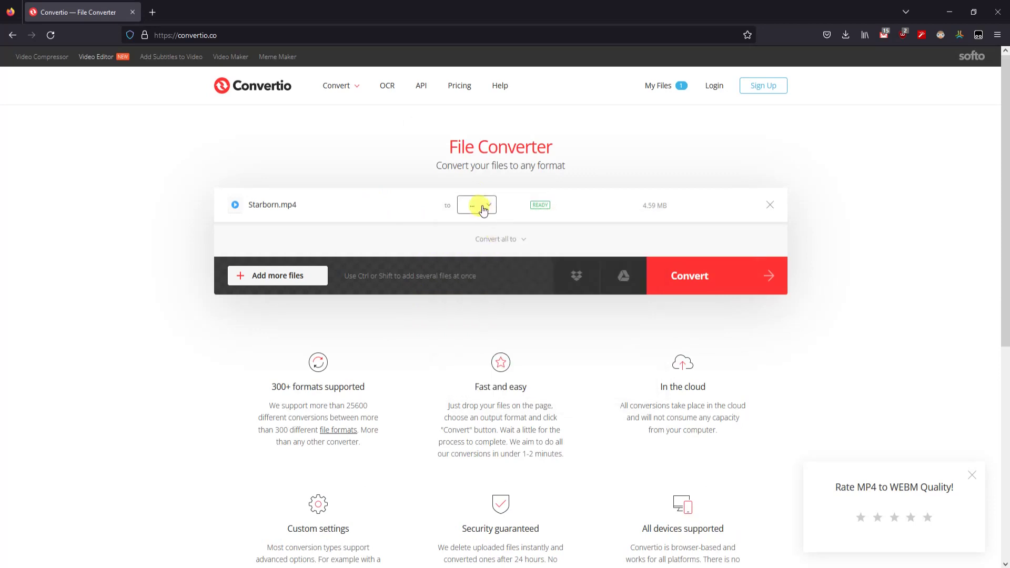
{"action": "left_click", "coordinate": [480, 207]}
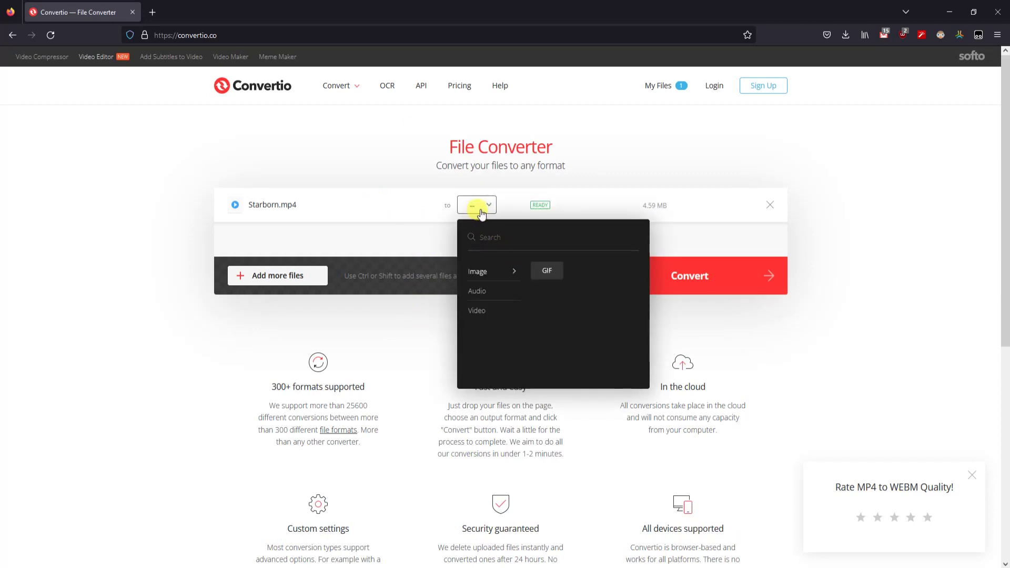
{"action": "mouse_move", "coordinate": [478, 290]}
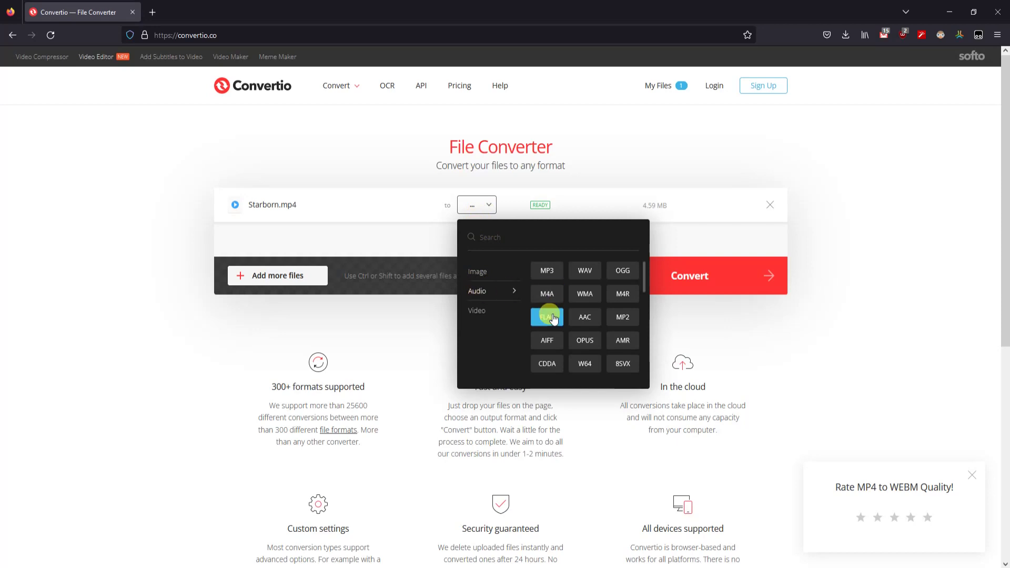
{"action": "left_click", "coordinate": [624, 270]}
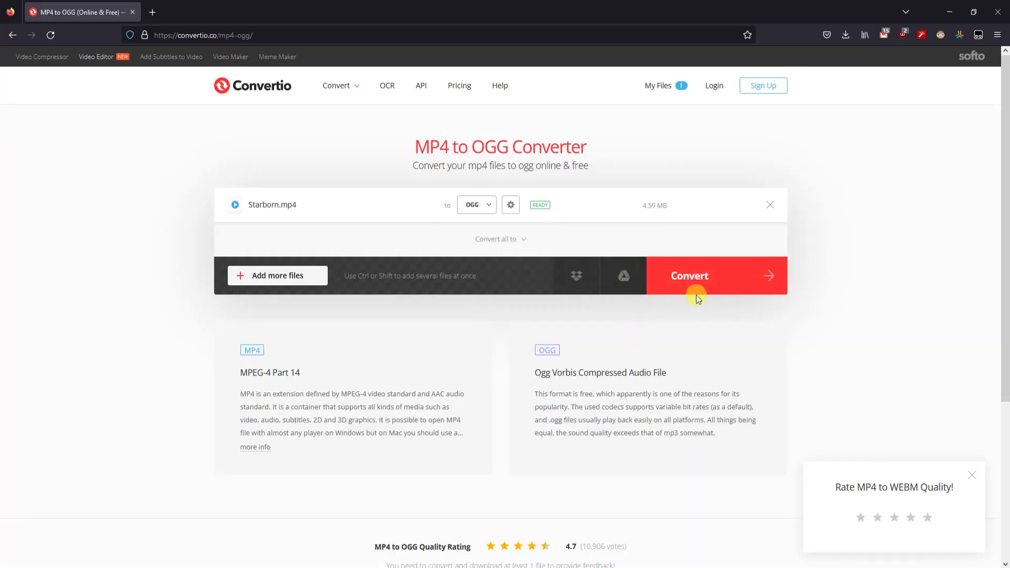
{"action": "left_click", "coordinate": [726, 286]}
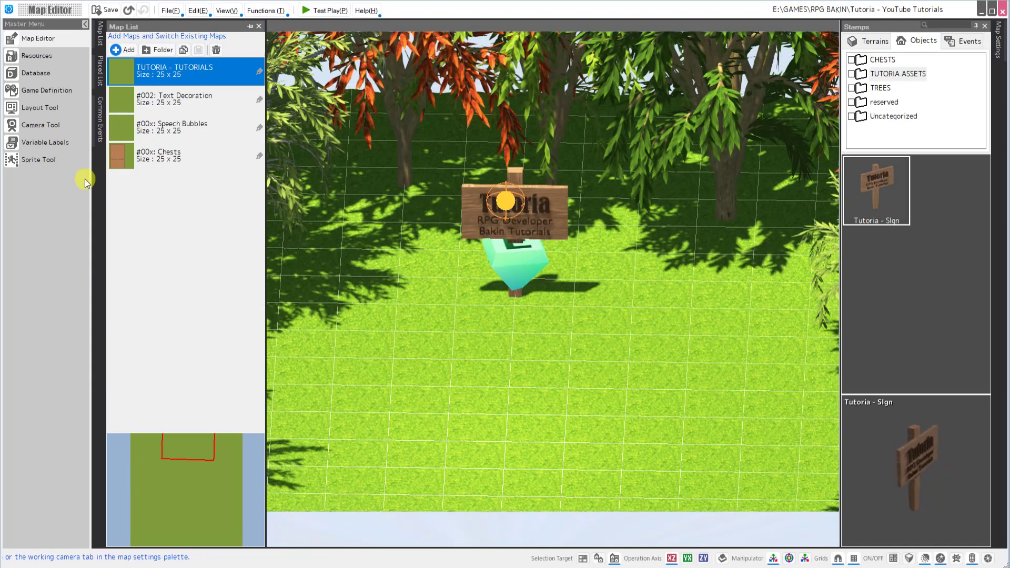
{"action": "left_click", "coordinate": [36, 56]}
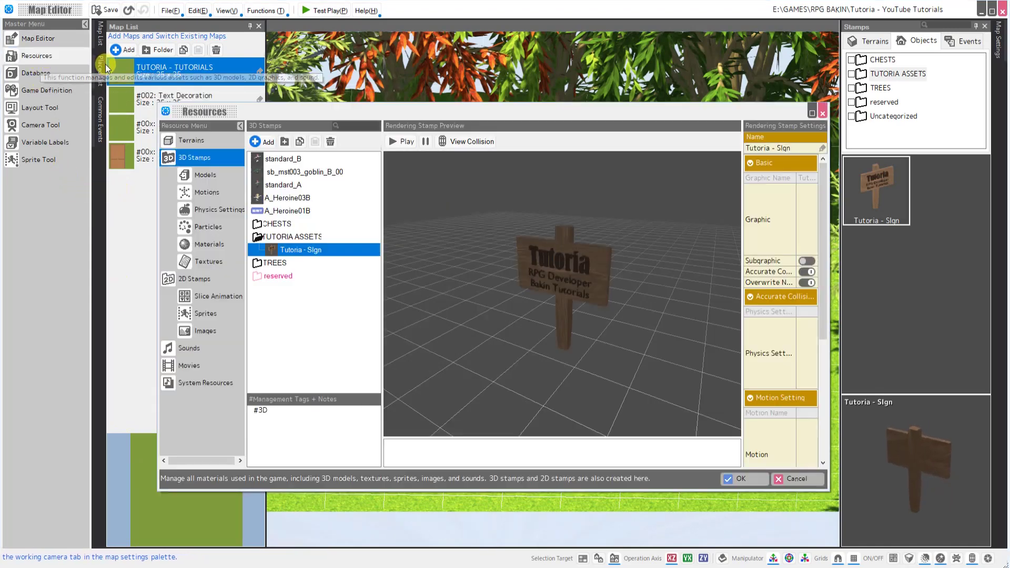
{"action": "left_click", "coordinate": [190, 348]}
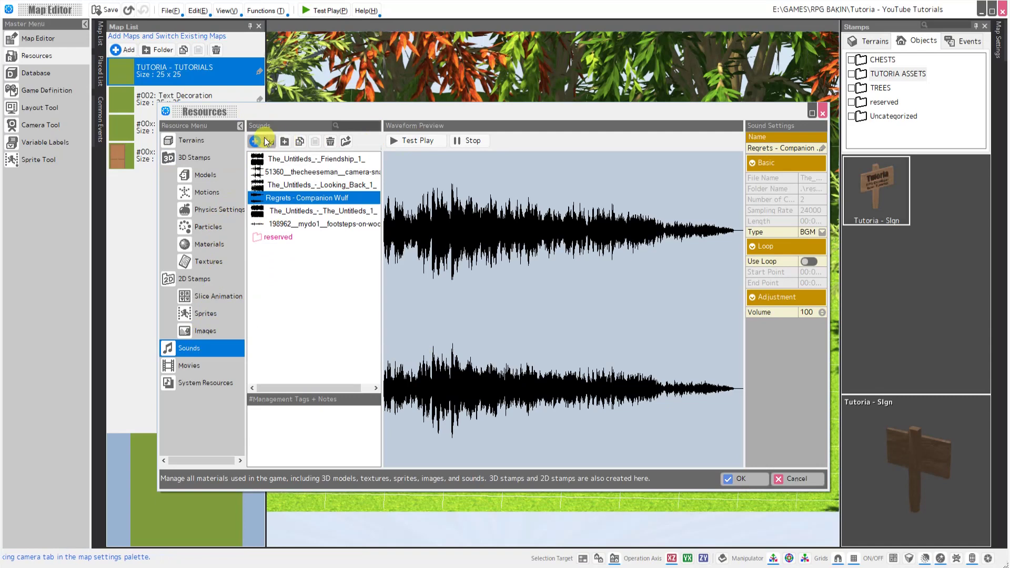
{"action": "left_click", "coordinate": [260, 142]}
{"action": "scroll", "coordinate": [442, 277], "scroll_direction": "up", "scroll_amount": 4}
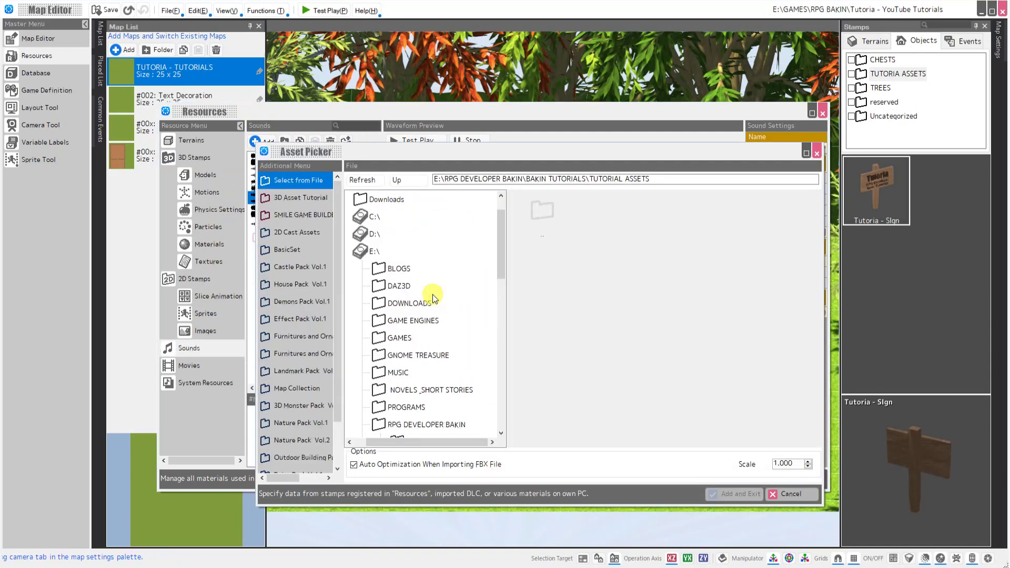
{"action": "scroll", "coordinate": [433, 297], "scroll_direction": "down", "scroll_amount": 1}
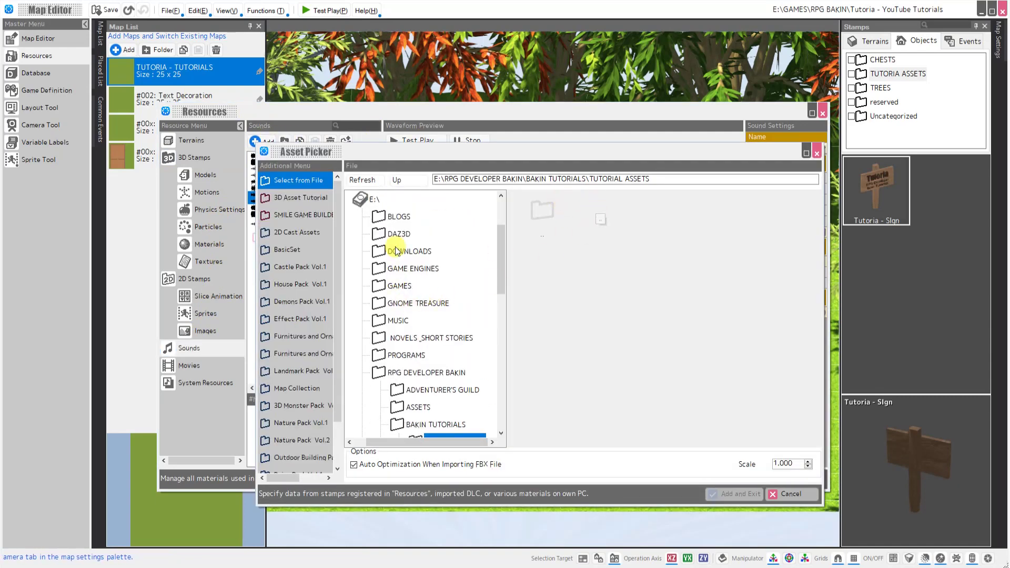
{"action": "left_click", "coordinate": [573, 213]}
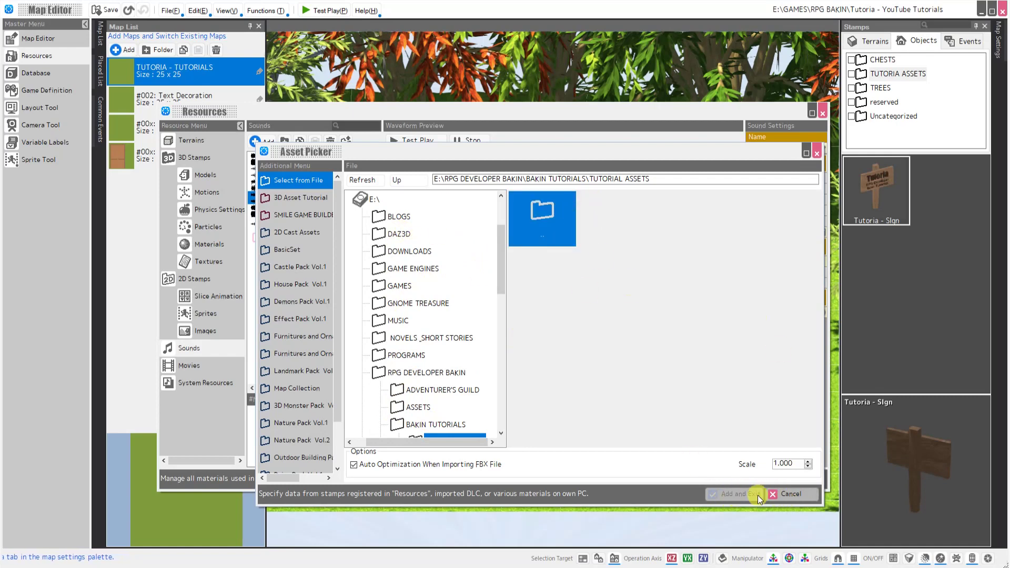
{"action": "left_click", "coordinate": [792, 495]}
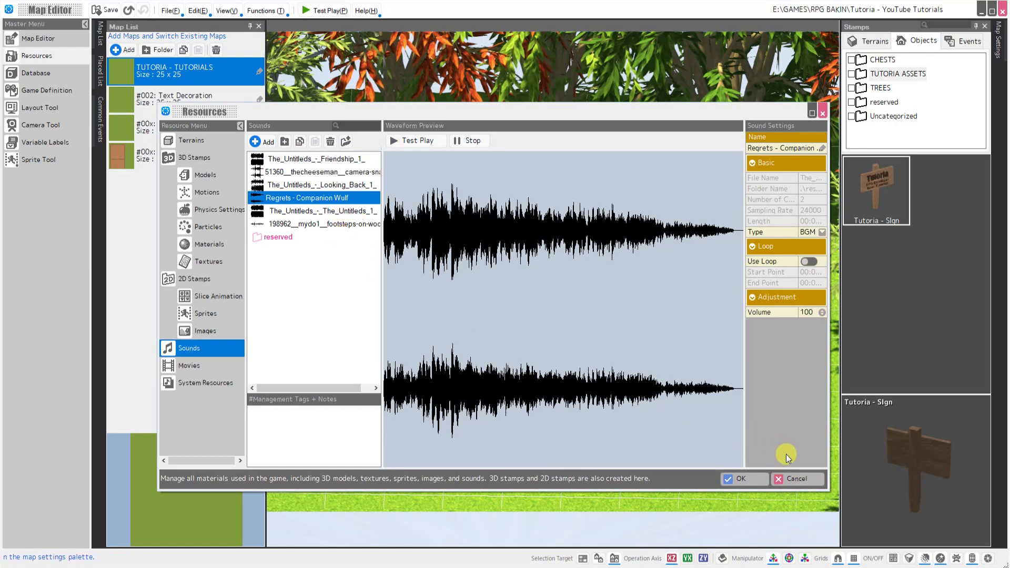
{"action": "left_click", "coordinate": [794, 477]}
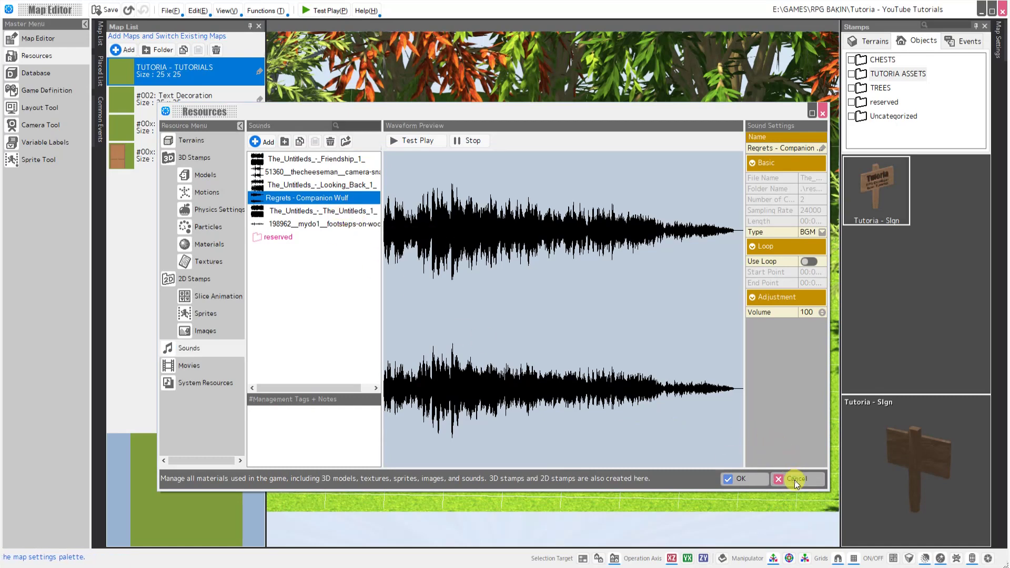
{"action": "left_click", "coordinate": [799, 479]}
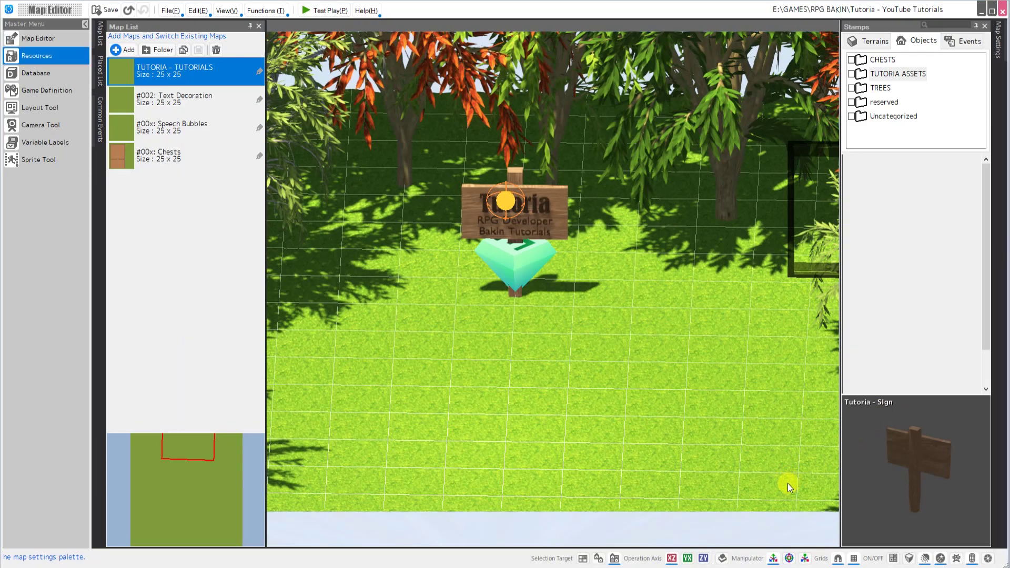